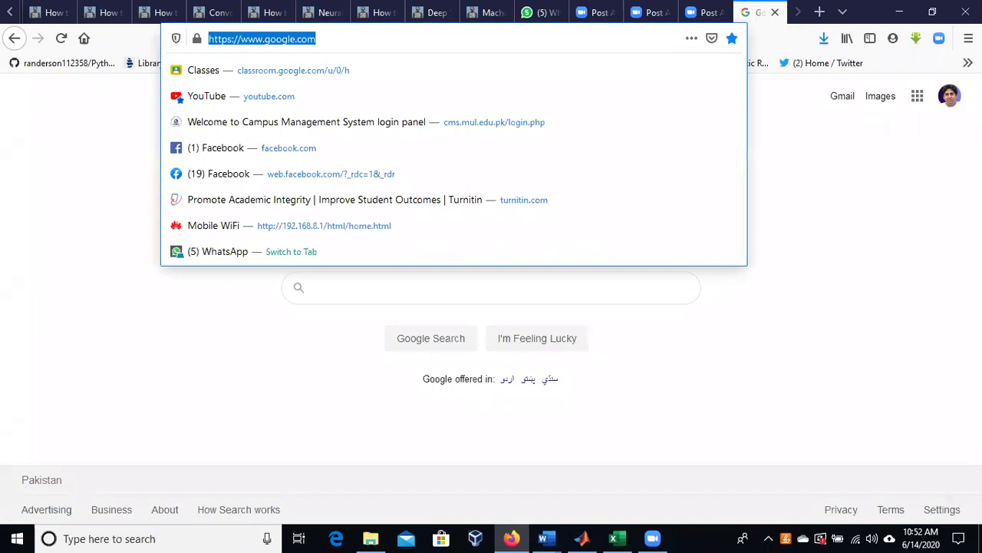
- Switch to the institutional Google account and open its Gmail inbox
{"action": "left_click", "coordinate": [950, 96]}
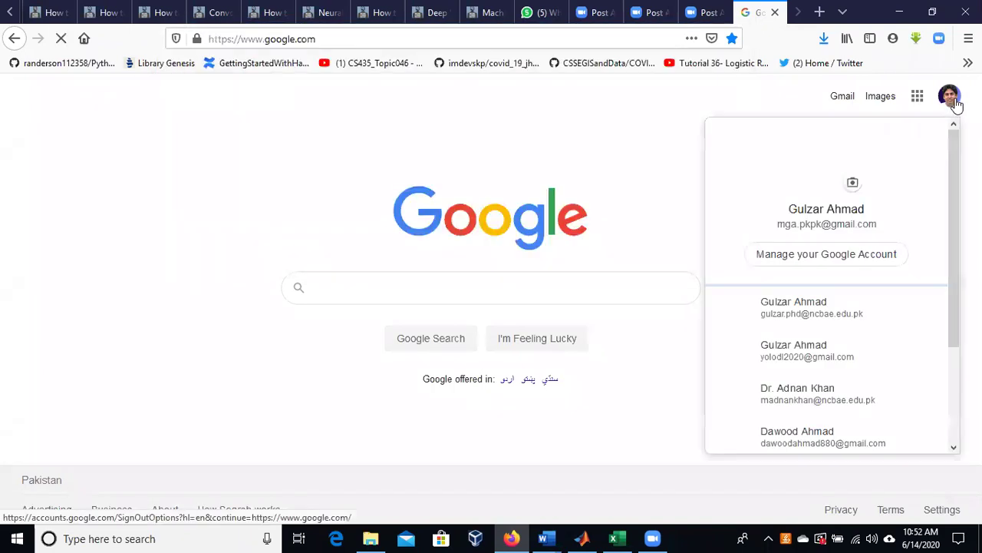
{"action": "left_click", "coordinate": [845, 309]}
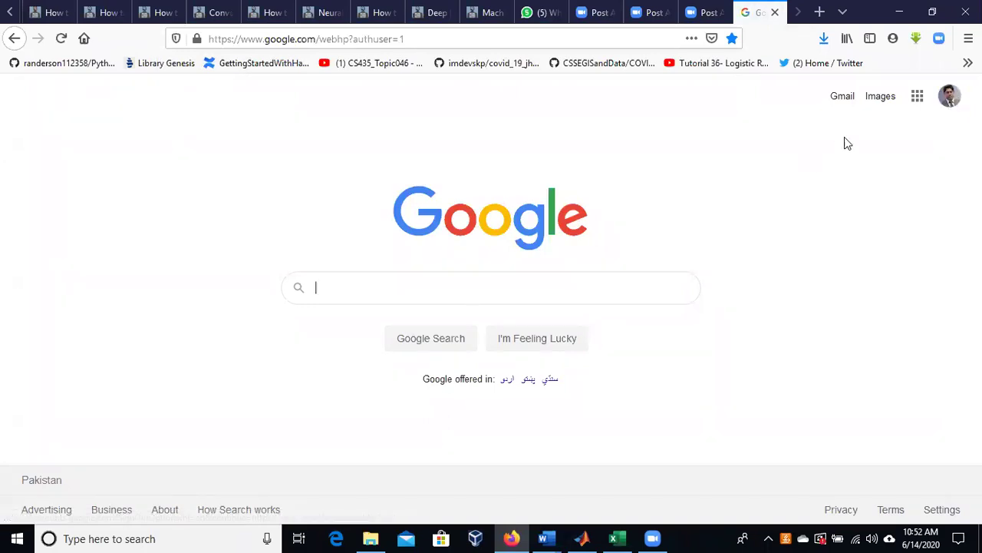
{"action": "left_click", "coordinate": [835, 98]}
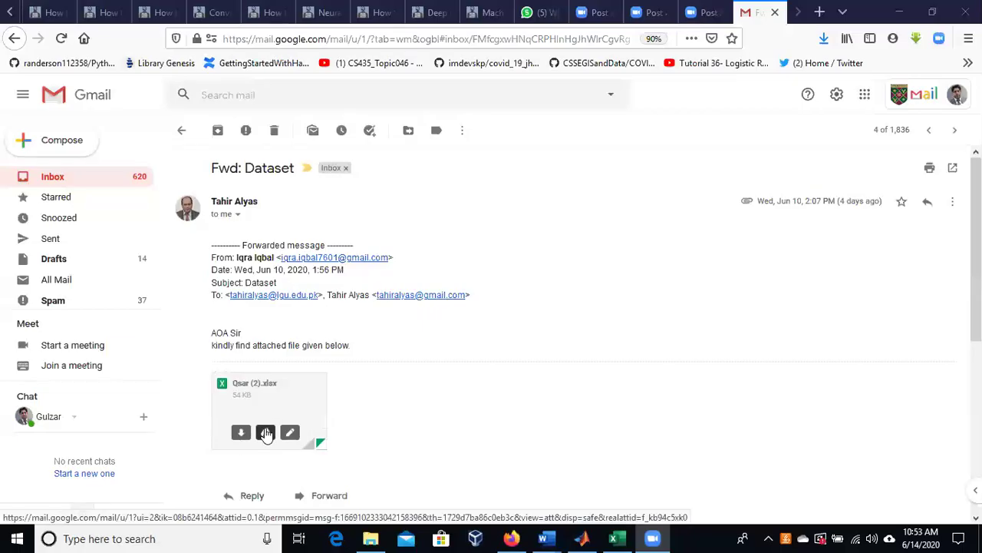
- Download and save the attachment Qsar (2).xlsx from the "Fwd: Dataset" email
{"action": "left_click", "coordinate": [238, 434]}
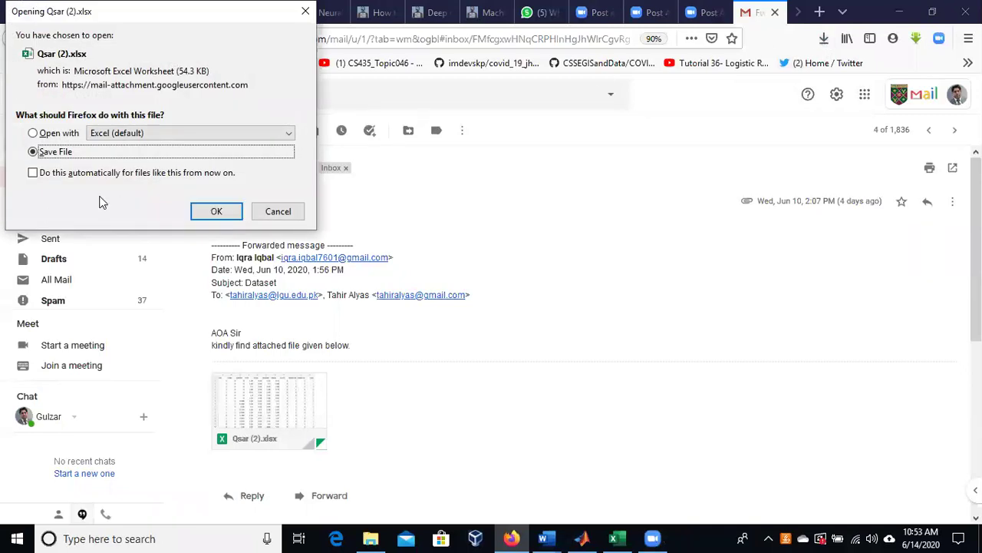
{"action": "key", "text": "Return"}
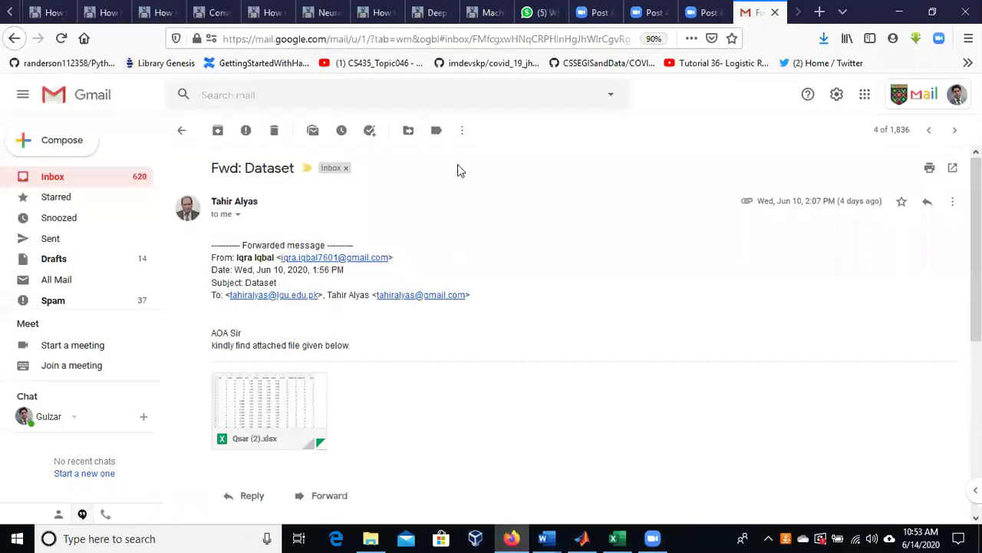
{"action": "left_click", "coordinate": [619, 537]}
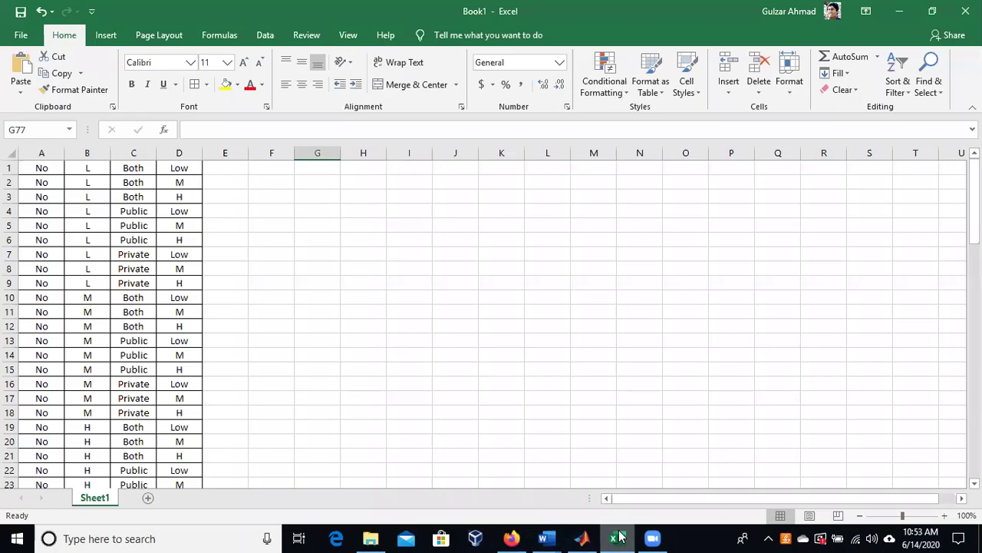
{"action": "left_click", "coordinate": [619, 538]}
- Copy the downloaded Qsar (2) file from the Downloads folder into the Cloud Fuzzy folder on drive F:
{"action": "left_click", "coordinate": [824, 38]}
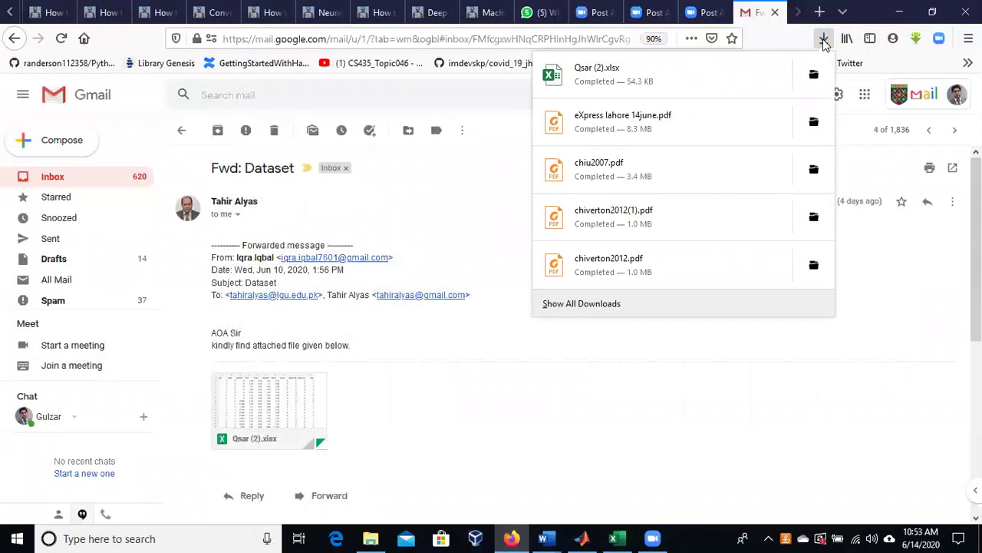
{"action": "left_click", "coordinate": [814, 75]}
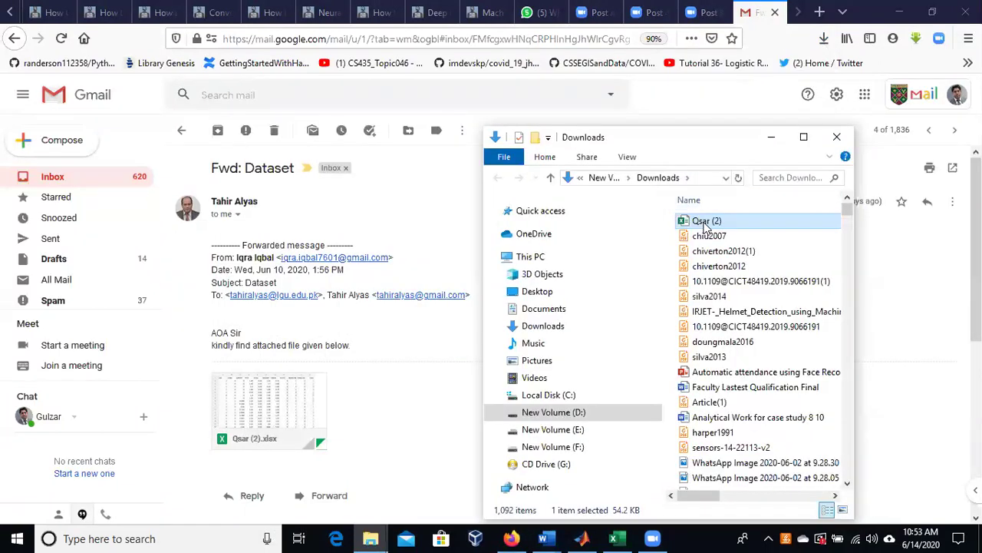
{"action": "right_click", "coordinate": [705, 222]}
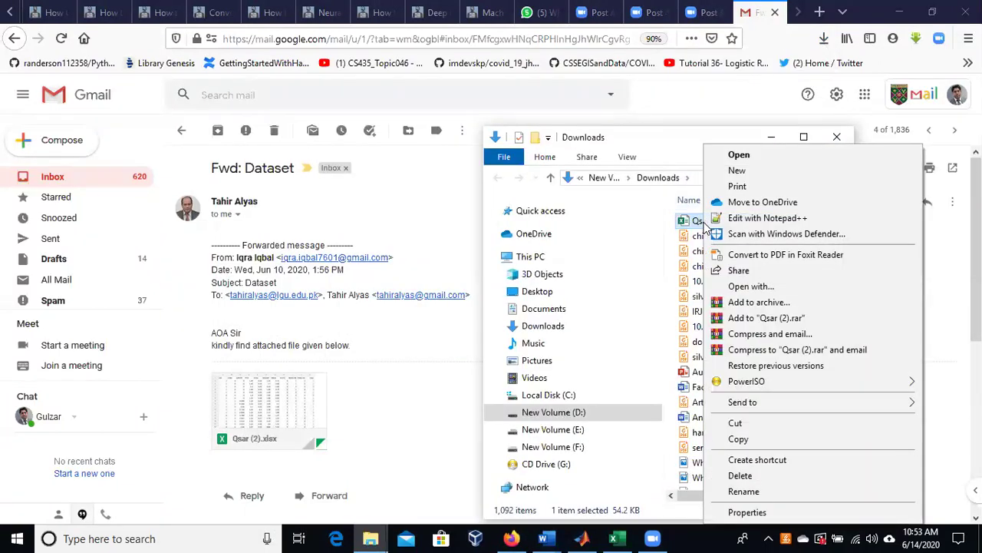
{"action": "left_click", "coordinate": [738, 440]}
{"action": "mouse_move", "coordinate": [365, 536]}
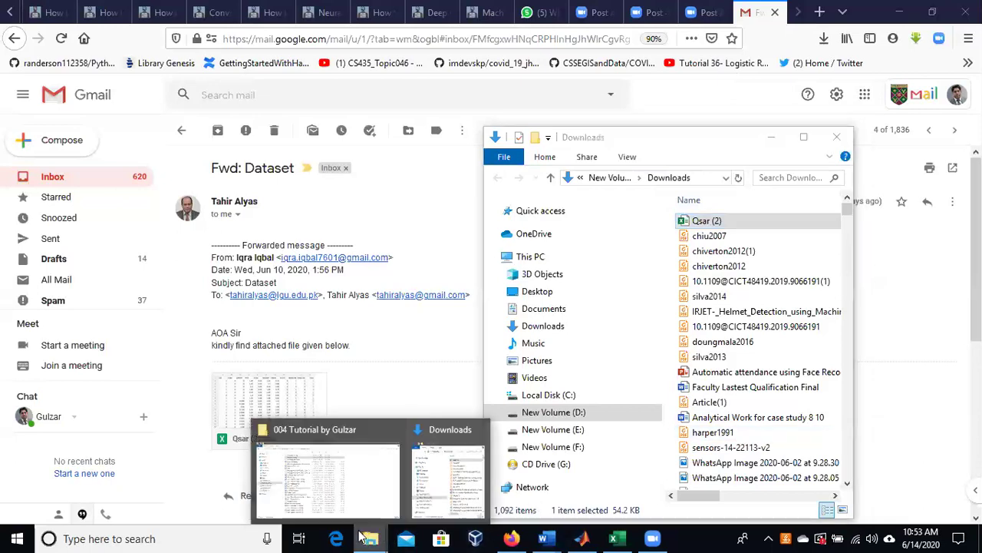
{"action": "left_click", "coordinate": [321, 497]}
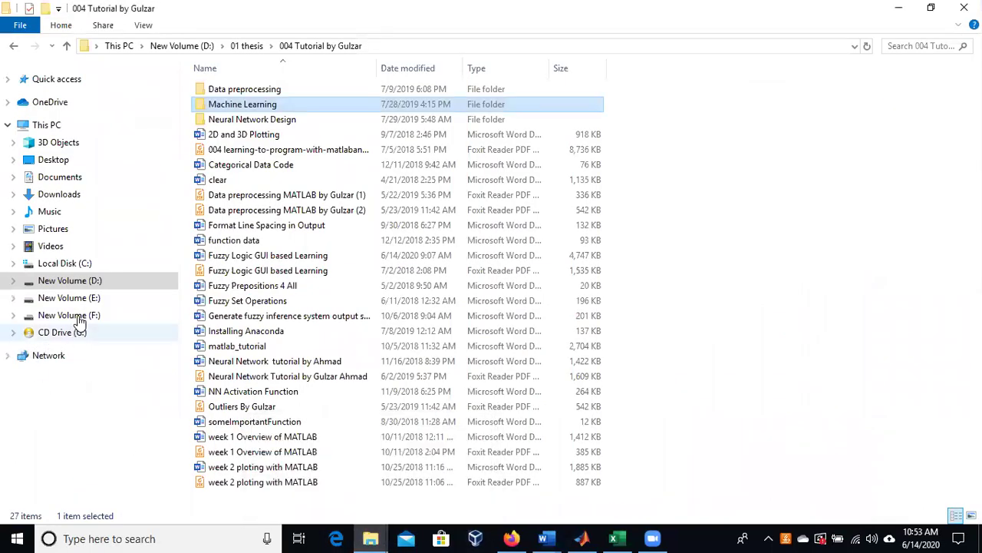
{"action": "left_click", "coordinate": [71, 315]}
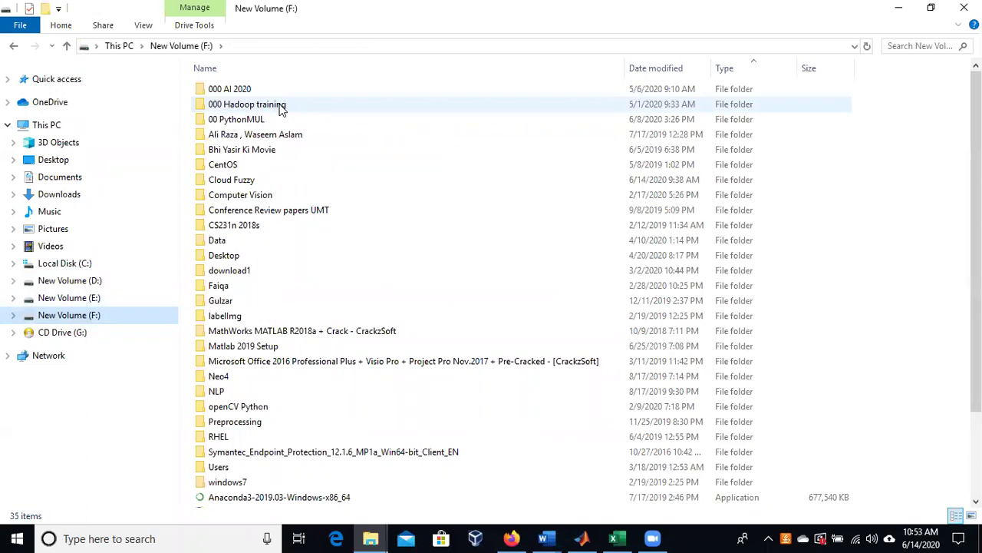
{"action": "double_click", "coordinate": [248, 180]}
{"action": "right_click", "coordinate": [346, 272]}
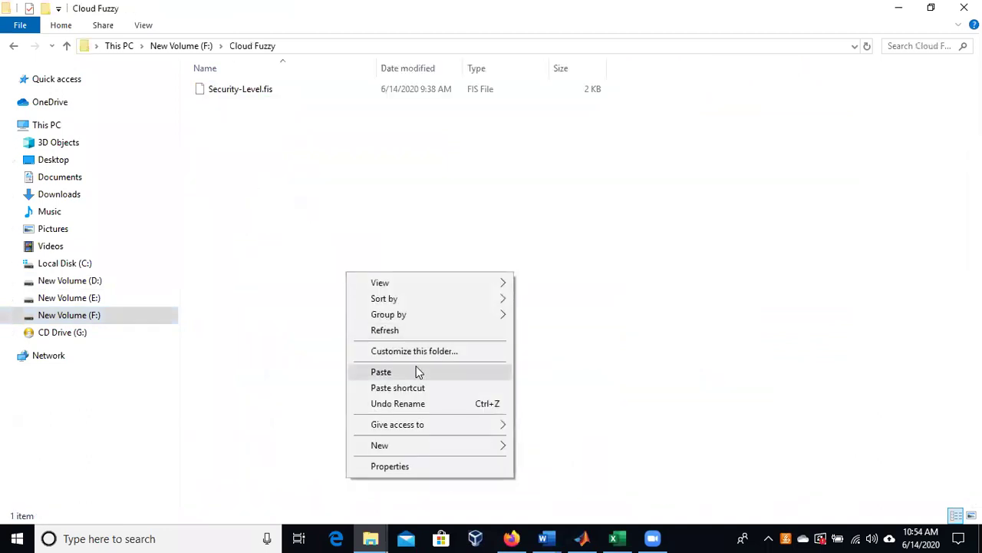
{"action": "left_click", "coordinate": [411, 374]}
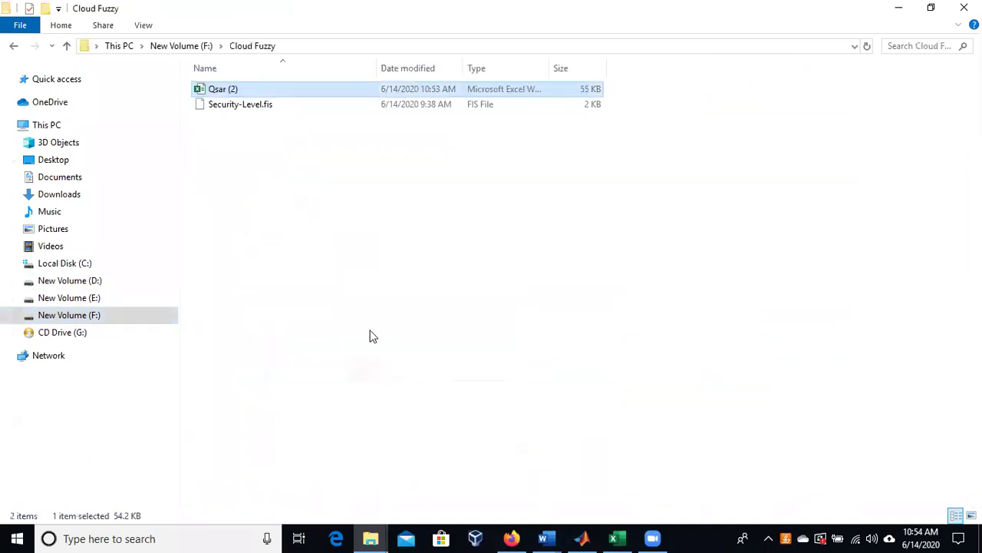
- Open the copied Qsar (2) workbook from the Cloud Fuzzy folder and enable editing
{"action": "double_click", "coordinate": [214, 89]}
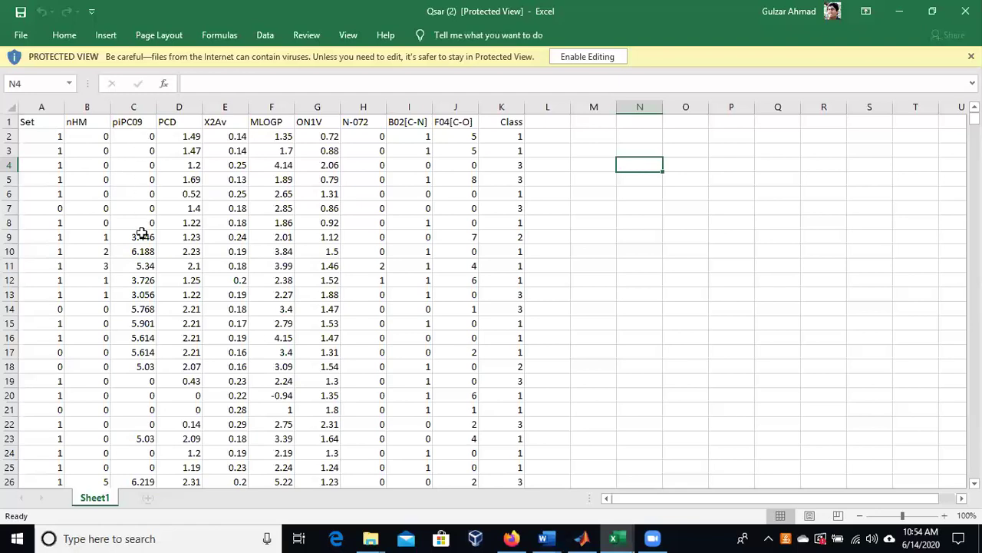
{"action": "scroll", "coordinate": [242, 240], "scroll_direction": "down", "scroll_amount": 8}
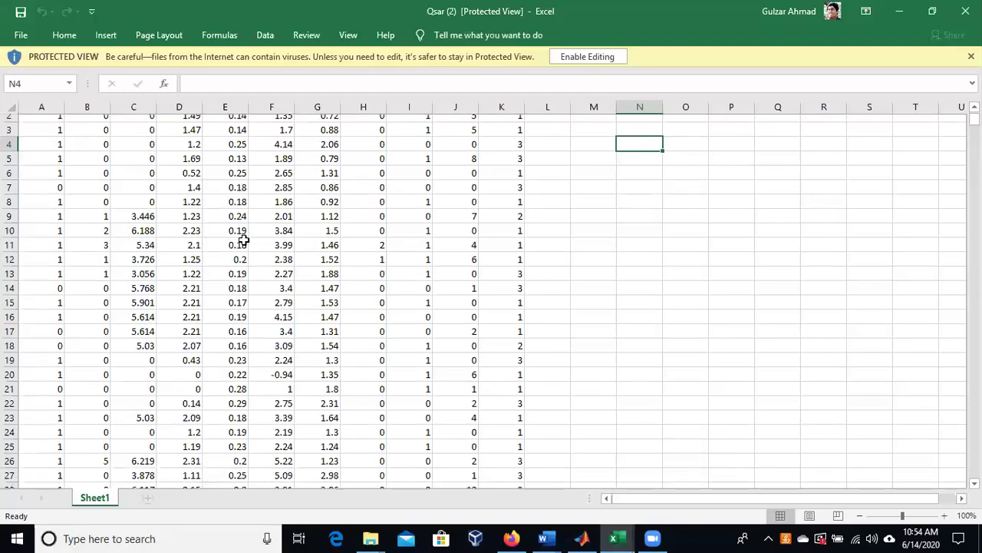
{"action": "scroll", "coordinate": [242, 240], "scroll_direction": "down", "scroll_amount": 19}
{"action": "scroll", "coordinate": [246, 247], "scroll_direction": "up", "scroll_amount": 18}
{"action": "scroll", "coordinate": [246, 247], "scroll_direction": "up", "scroll_amount": 9}
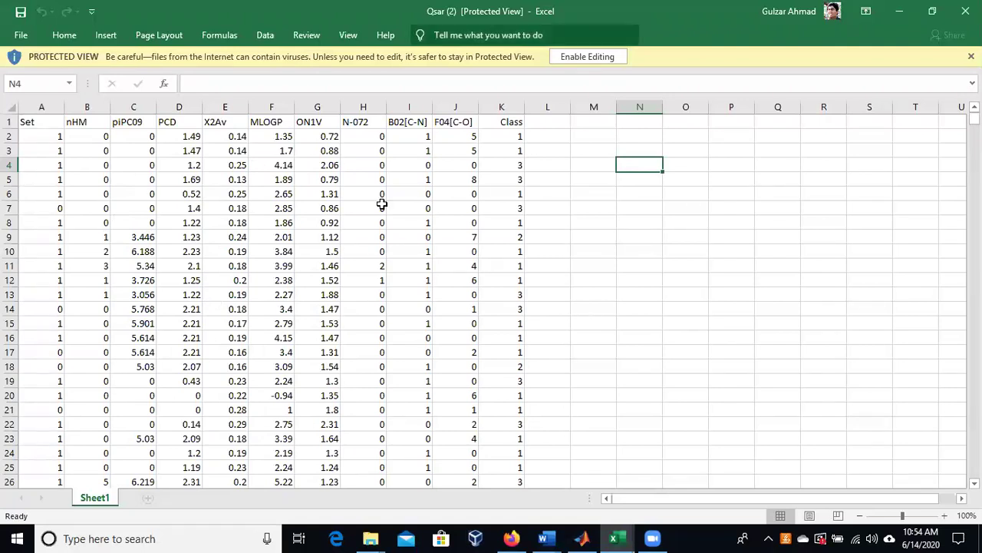
{"action": "left_click", "coordinate": [605, 59]}
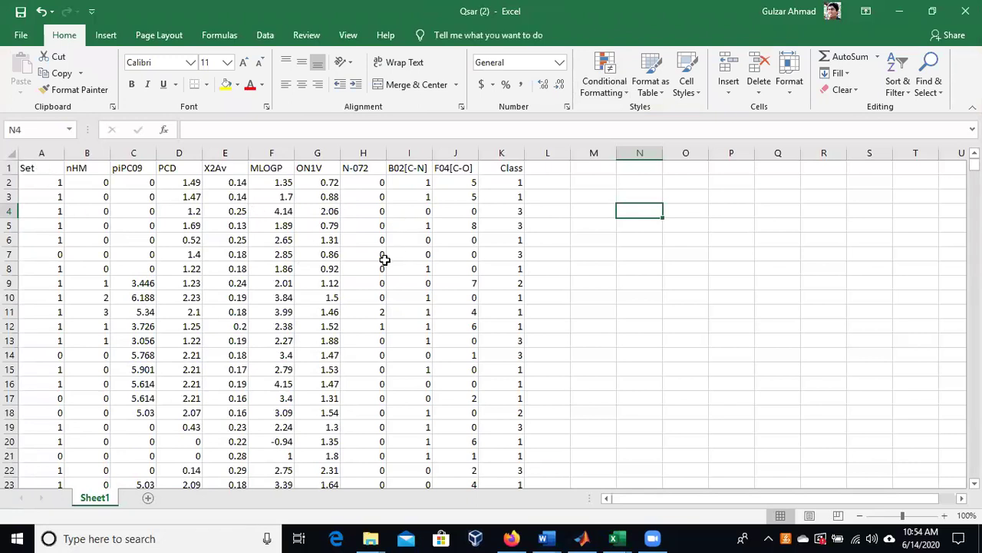
- Examine the dataset's column headers one by one from Set to Class, along with the class values below
{"action": "left_click", "coordinate": [26, 168]}
{"action": "left_click", "coordinate": [74, 168]}
{"action": "left_click", "coordinate": [124, 167]}
{"action": "left_click", "coordinate": [185, 167]}
{"action": "left_click", "coordinate": [227, 167]}
{"action": "left_click", "coordinate": [262, 167]}
{"action": "left_click", "coordinate": [335, 169]}
{"action": "left_click", "coordinate": [358, 169]}
{"action": "left_click", "coordinate": [408, 173]}
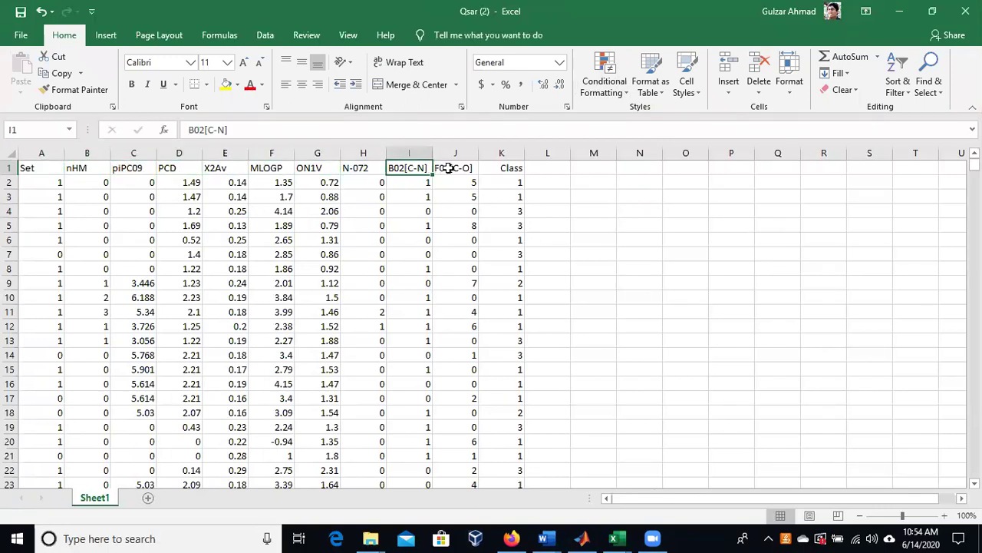
{"action": "key", "text": "Right"}
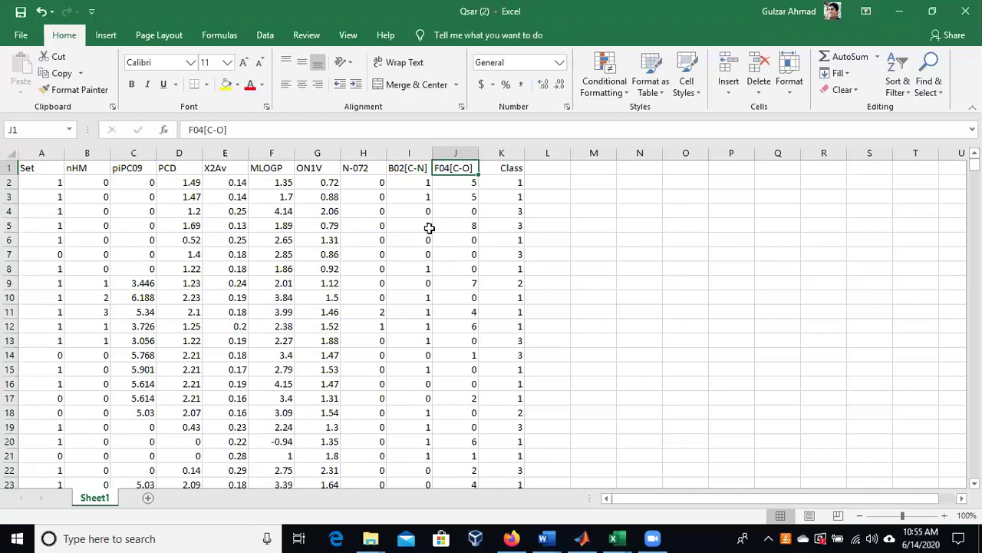
{"action": "left_click", "coordinate": [515, 166]}
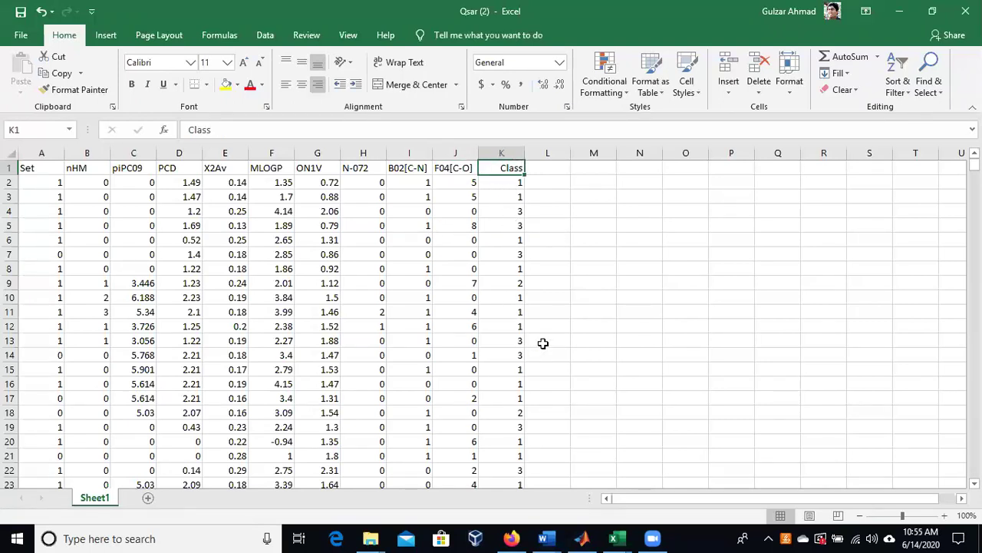
{"action": "scroll", "coordinate": [543, 343], "scroll_direction": "down", "scroll_amount": 4}
{"action": "scroll", "coordinate": [476, 331], "scroll_direction": "up", "scroll_amount": 4}
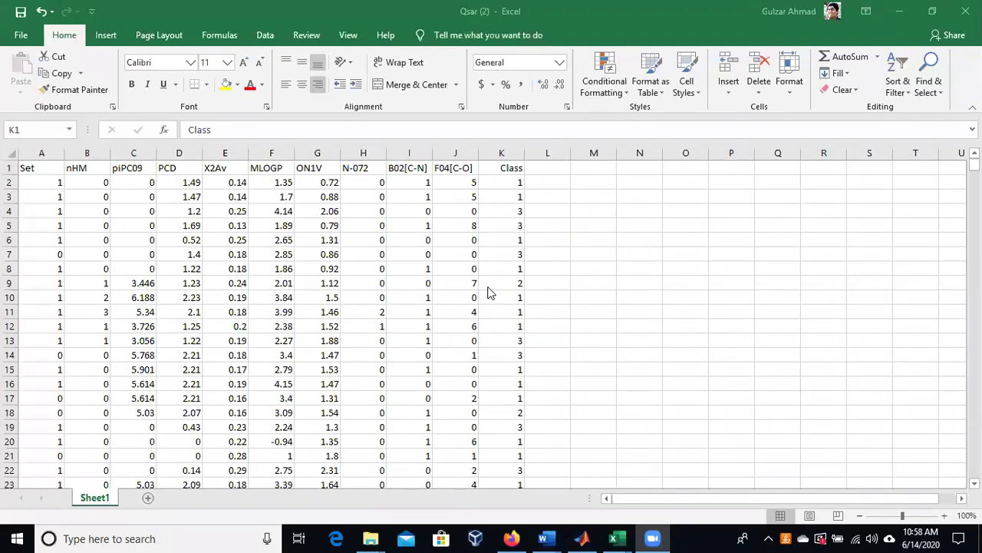
- Switch to MATLAB, open the Classification Learner app to view it, and close the app again
{"action": "left_click", "coordinate": [581, 538]}
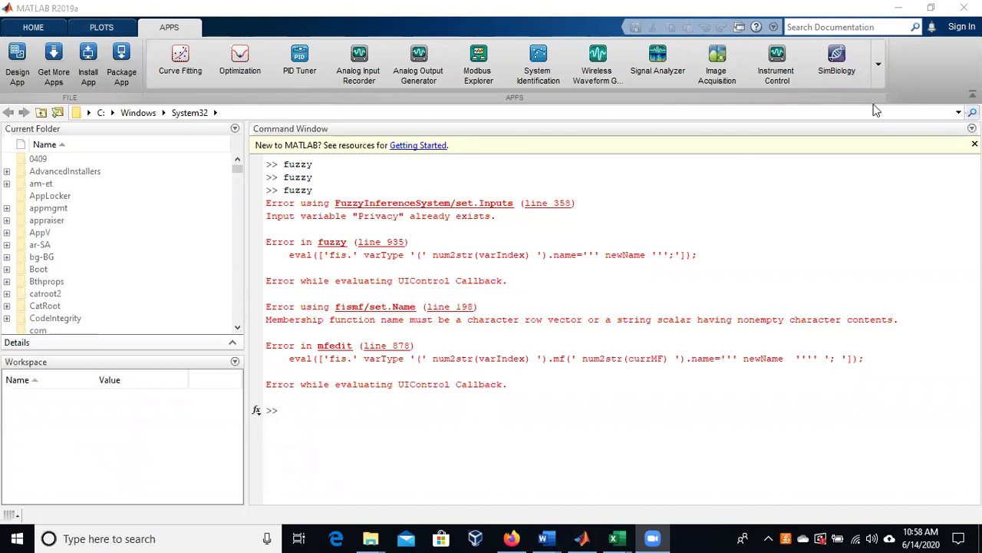
{"action": "left_click", "coordinate": [878, 65]}
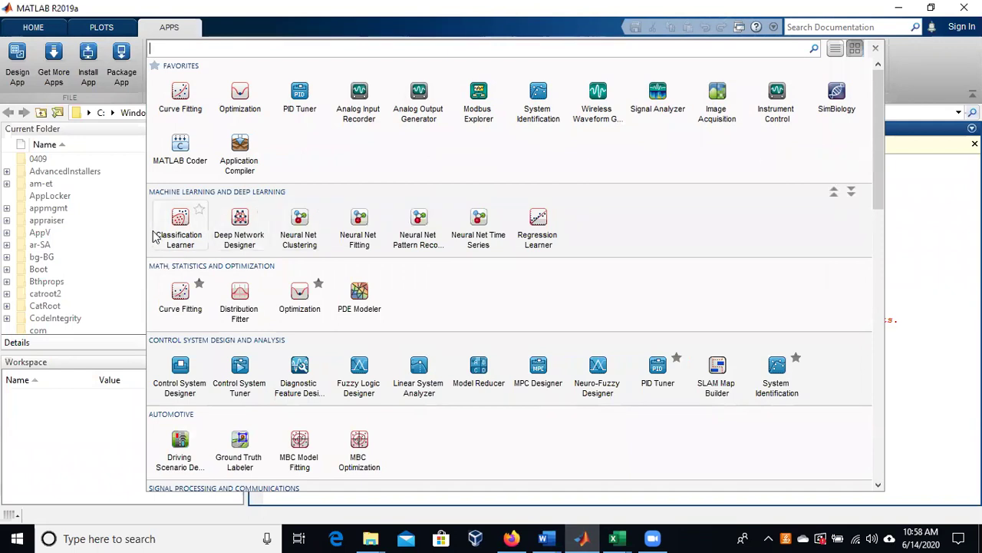
{"action": "left_click", "coordinate": [178, 238]}
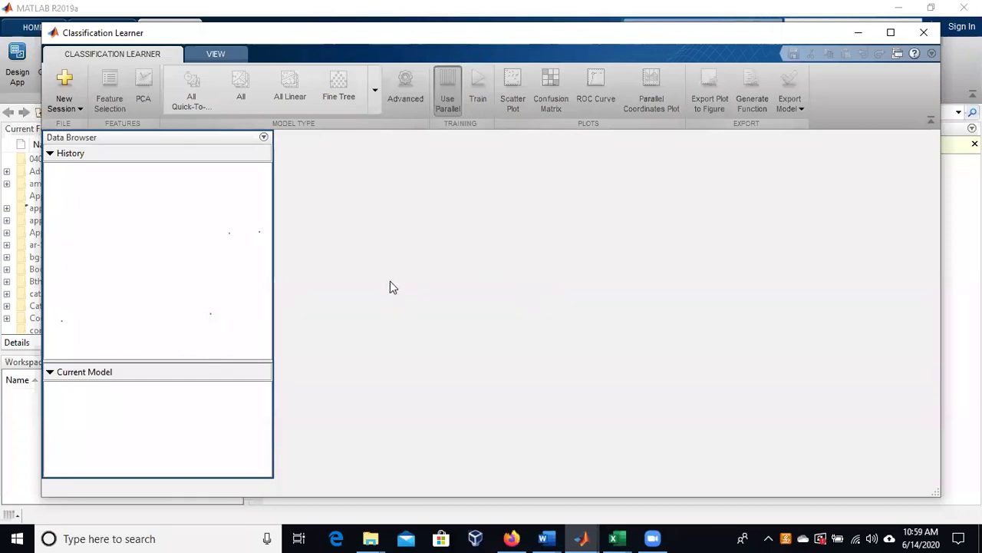
{"action": "left_click", "coordinate": [924, 33]}
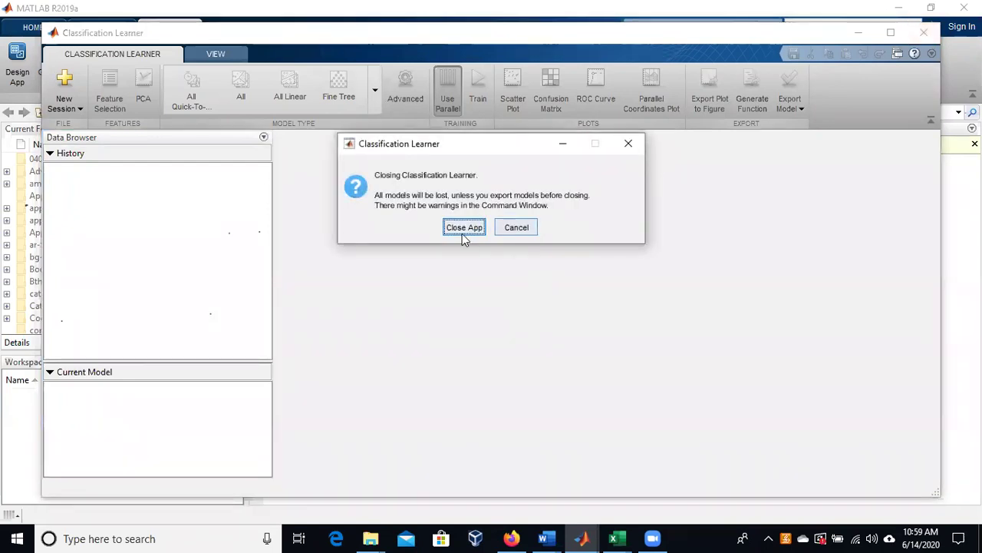
{"action": "left_click", "coordinate": [463, 226]}
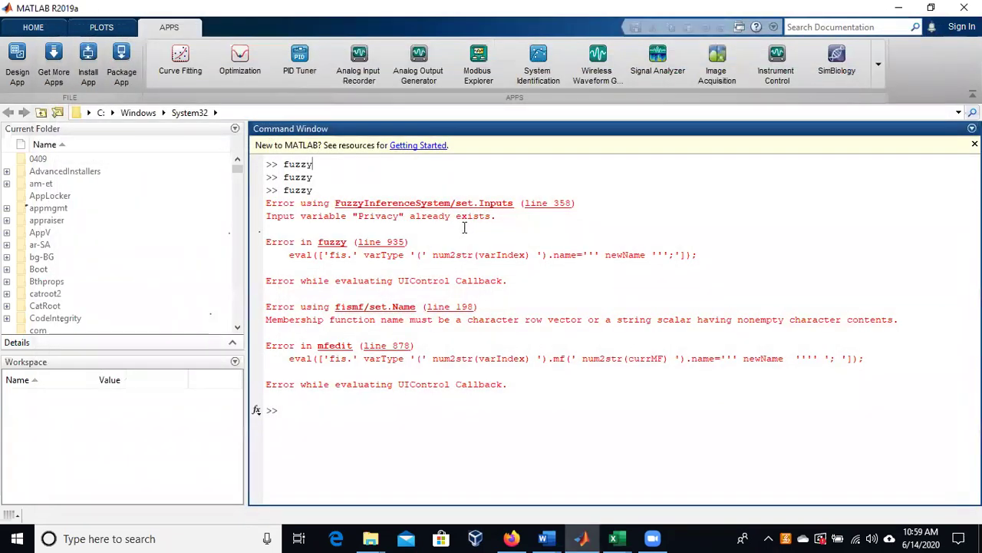
- Start a data import in MATLAB and browse to drive F: for the source file
{"action": "left_click", "coordinate": [33, 27]}
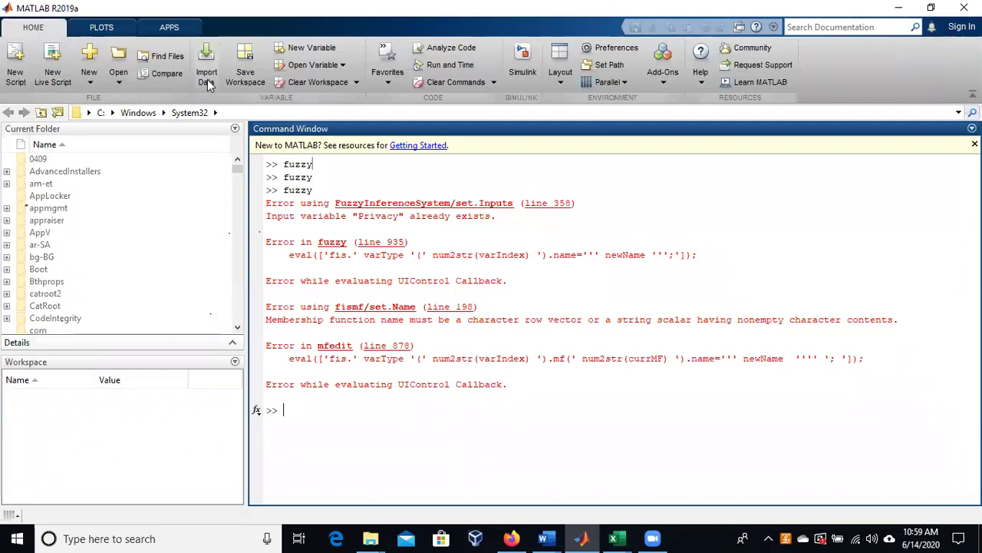
{"action": "left_click", "coordinate": [207, 80]}
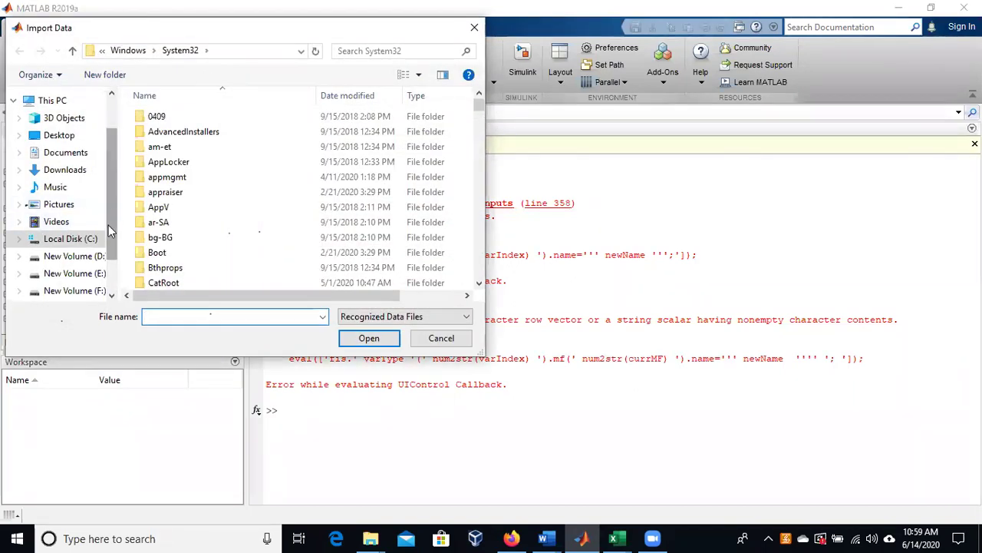
{"action": "scroll", "coordinate": [108, 225], "scroll_direction": "down", "scroll_amount": 2}
{"action": "left_click", "coordinate": [85, 234]}
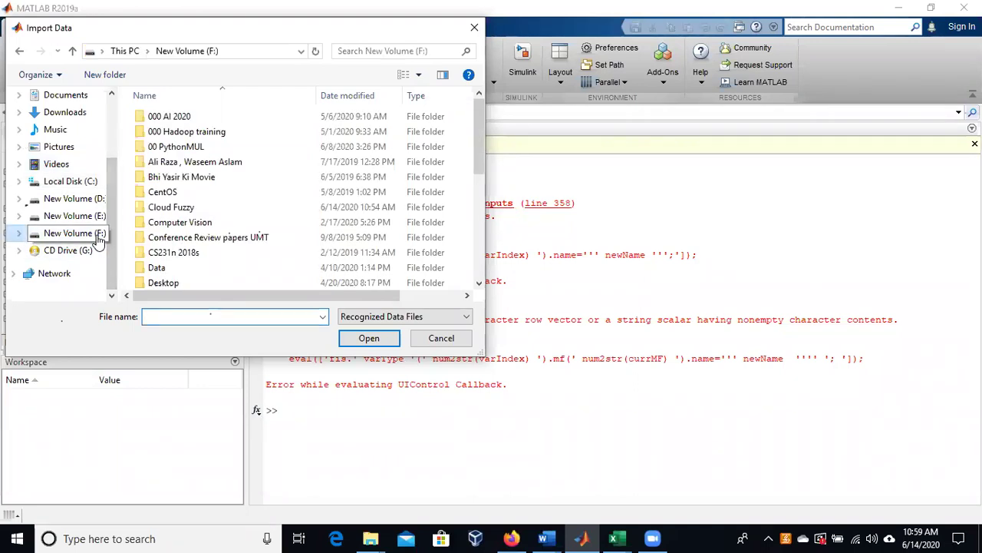